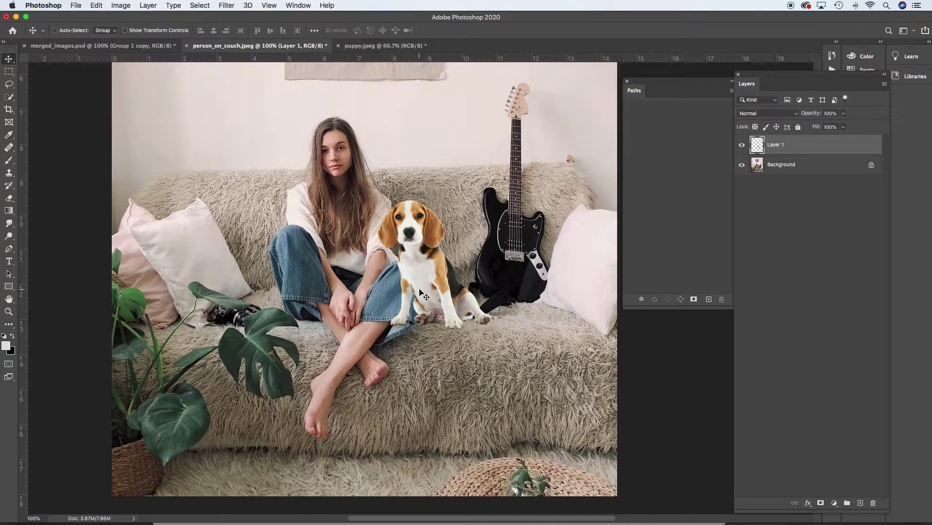
Hide and re-show Layer 1 and Background to compare them, then shorten the Layers panel list
{"action": "left_click", "coordinate": [742, 146]}
{"action": "left_click", "coordinate": [742, 145]}
{"action": "left_click", "coordinate": [742, 165]}
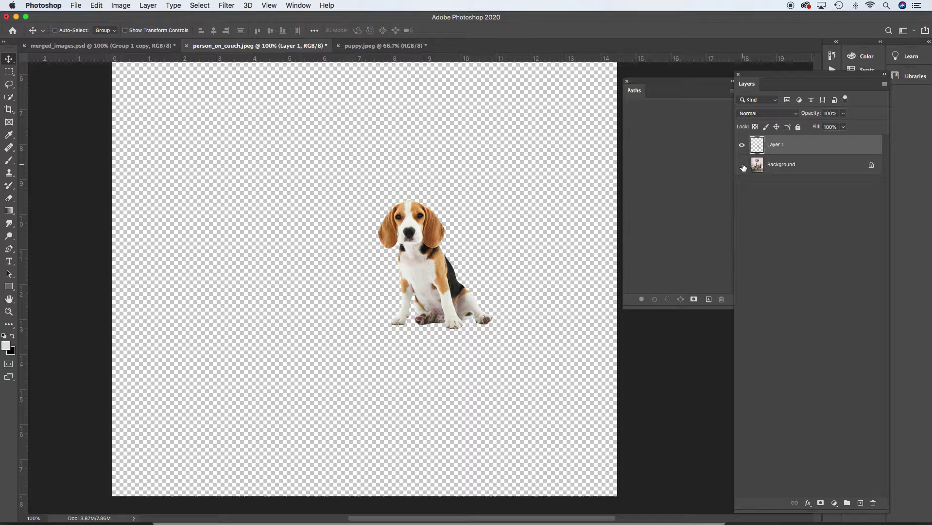
{"action": "left_click", "coordinate": [742, 165]}
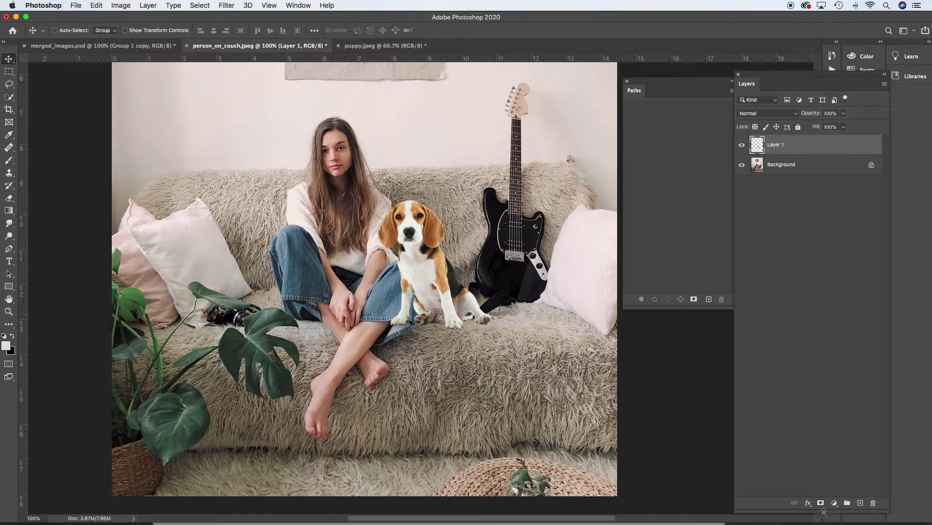
{"action": "left_click_drag", "start_coordinate": [824, 512], "coordinate": [826, 306]}
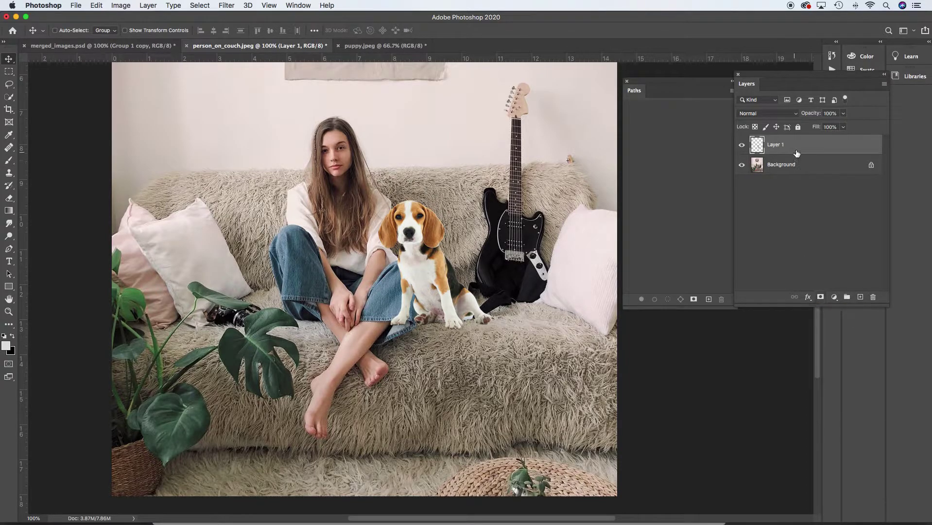
Attach a white layer mask to Layer 1, the beagle layer
{"action": "left_click", "coordinate": [821, 297]}
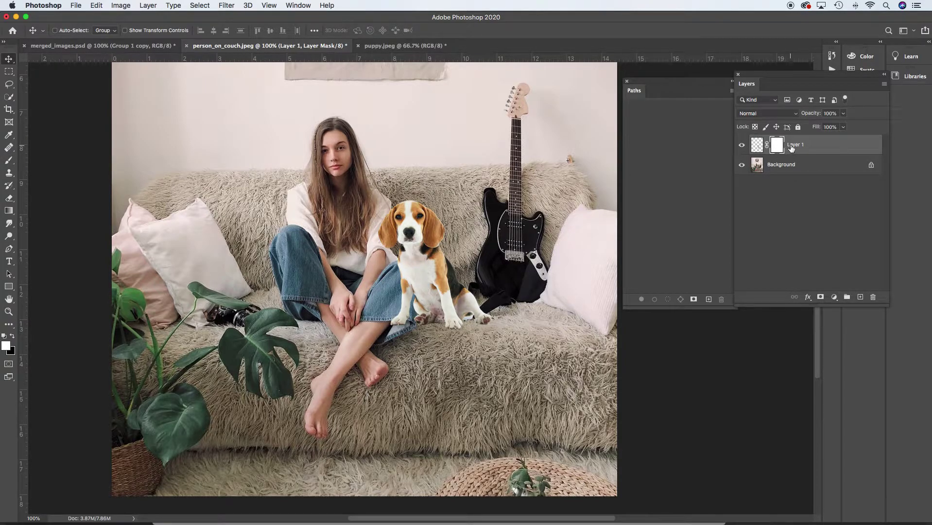
Switch to a soft Brush, undo the stray white stroke over the dog, and target Layer 1's mask
{"action": "left_click", "coordinate": [832, 146]}
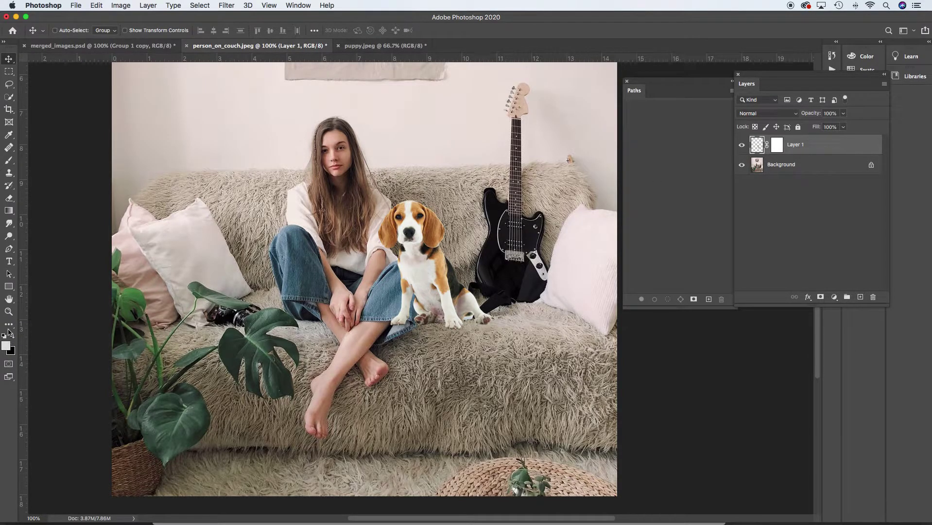
{"action": "left_click", "coordinate": [8, 161]}
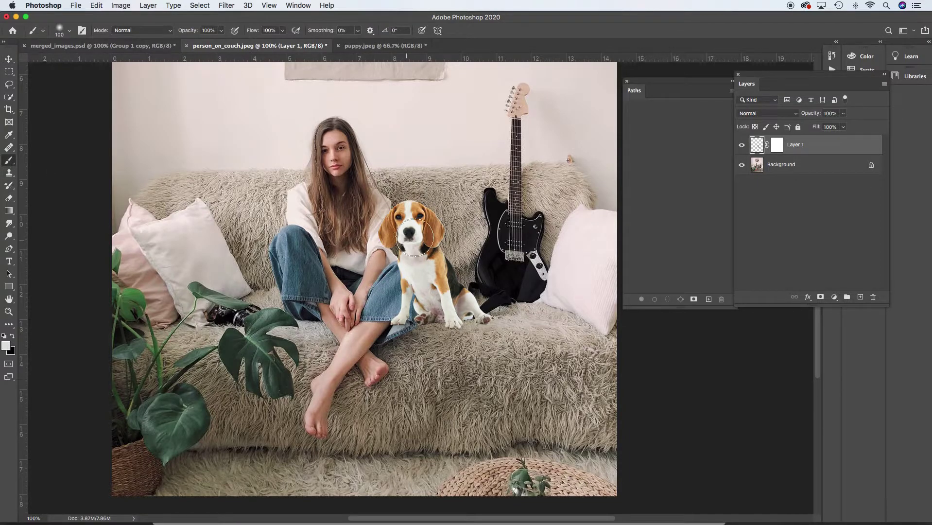
{"action": "mouse_move", "coordinate": [418, 258]}
{"action": "left_mouse_down"}
{"action": "mouse_move", "coordinate": [458, 275]}
{"action": "mouse_move", "coordinate": [456, 252]}
{"action": "left_mouse_up"}
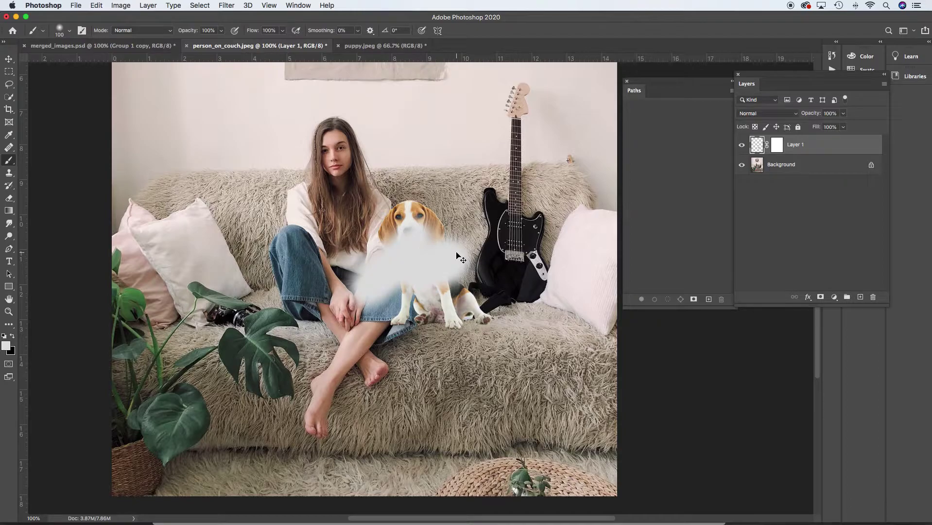
{"action": "key", "text": "ctrl+z"}
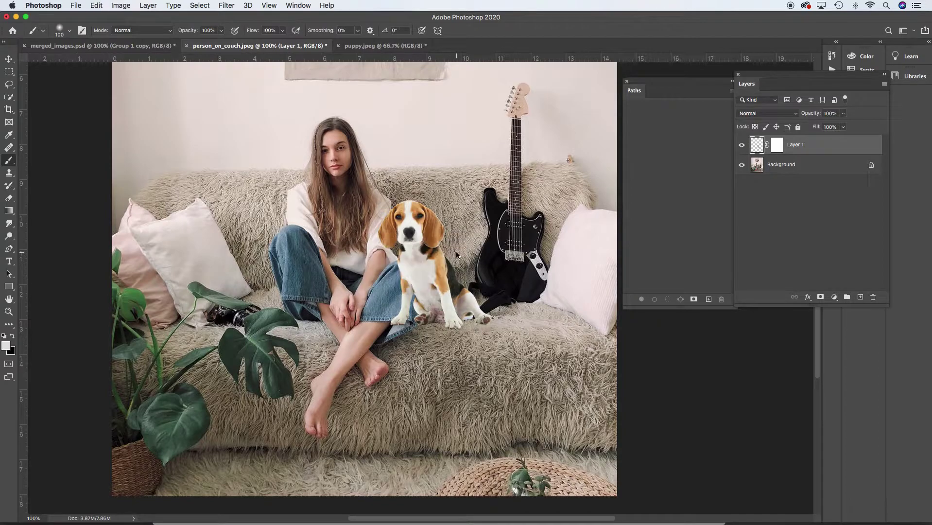
{"action": "left_click", "coordinate": [779, 148]}
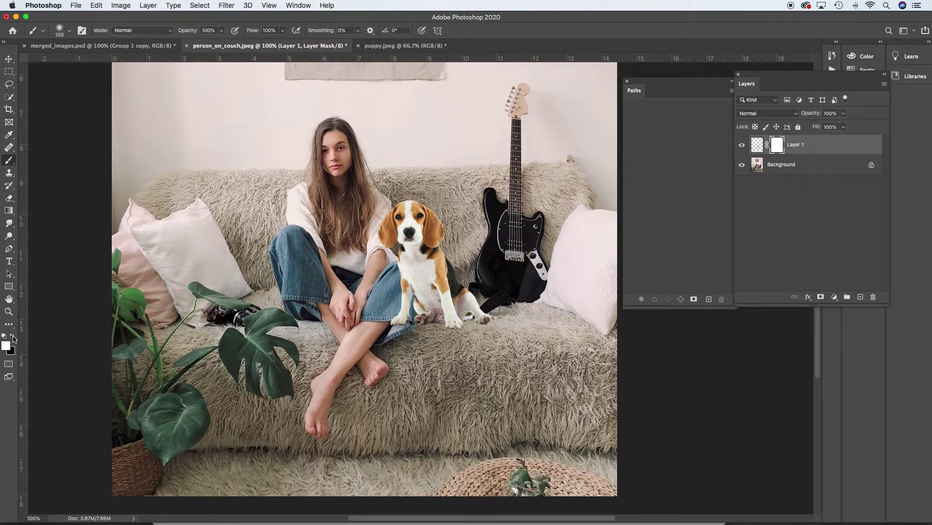
With black as the foreground, test-mask the beagle's head, undo it, then paint along the front leg
{"action": "left_click", "coordinate": [13, 337]}
{"action": "mouse_move", "coordinate": [411, 222]}
{"action": "left_mouse_down"}
{"action": "mouse_move", "coordinate": [418, 209]}
{"action": "mouse_move", "coordinate": [413, 231]}
{"action": "mouse_move", "coordinate": [404, 233]}
{"action": "mouse_move", "coordinate": [399, 216]}
{"action": "mouse_move", "coordinate": [413, 244]}
{"action": "mouse_move", "coordinate": [428, 228]}
{"action": "mouse_move", "coordinate": [389, 231]}
{"action": "mouse_move", "coordinate": [400, 226]}
{"action": "mouse_move", "coordinate": [423, 260]}
{"action": "mouse_move", "coordinate": [439, 235]}
{"action": "mouse_move", "coordinate": [422, 248]}
{"action": "mouse_move", "coordinate": [440, 244]}
{"action": "mouse_move", "coordinate": [430, 235]}
{"action": "left_mouse_up"}
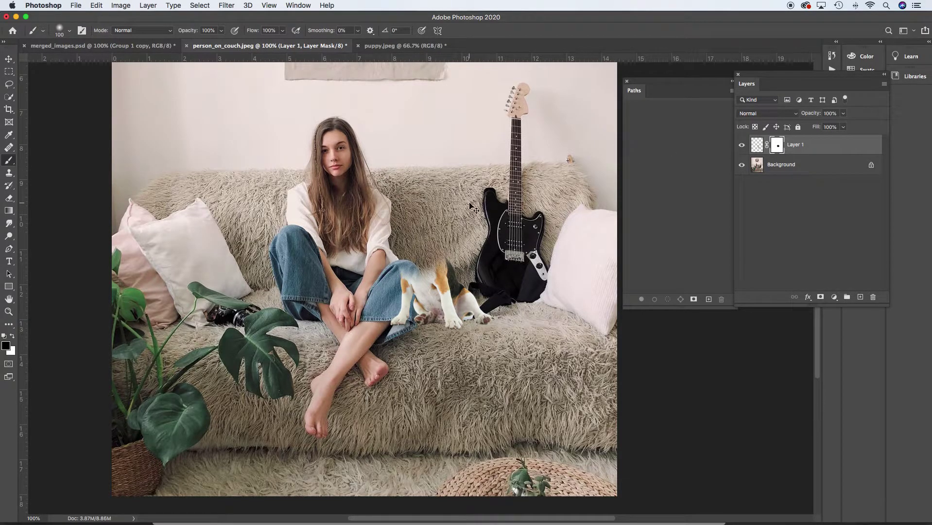
{"action": "key", "text": "super+BackSpace"}
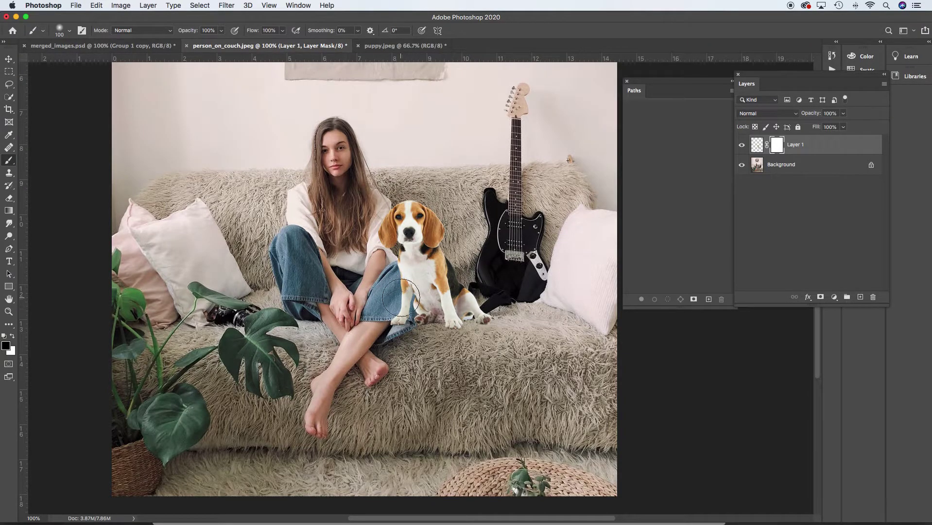
{"action": "mouse_move", "coordinate": [401, 298]}
{"action": "left_mouse_down"}
{"action": "mouse_move", "coordinate": [401, 279]}
{"action": "mouse_move", "coordinate": [391, 283]}
{"action": "left_mouse_up"}
Lower Layer 1's opacity to 67% and zoom in on the dog to 200%
{"action": "left_click", "coordinate": [843, 127]}
{"action": "left_click_drag", "start_coordinate": [843, 127], "coordinate": [829, 127]}
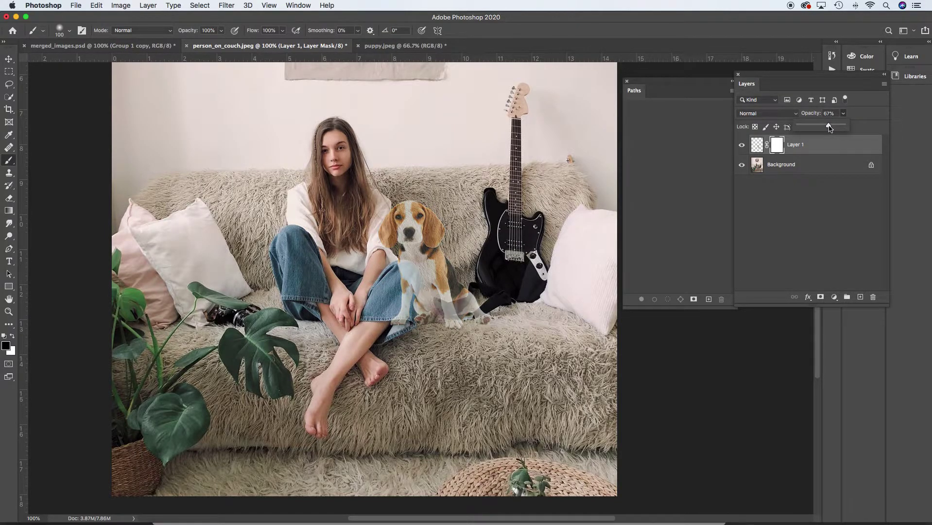
{"action": "left_click", "coordinate": [426, 281]}
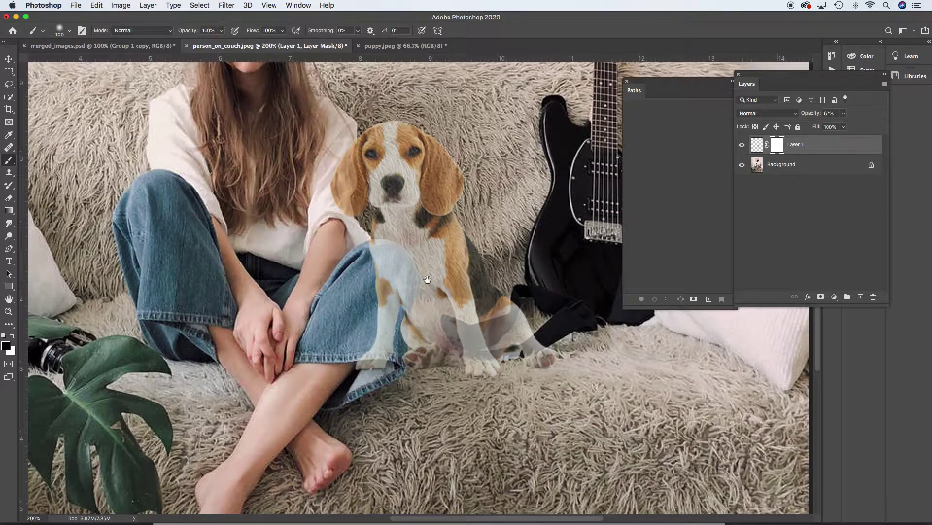
Paint black on the mask over the knee so the jeans hide the dog's leg
{"action": "left_click_drag", "start_coordinate": [427, 280], "coordinate": [386, 308]}
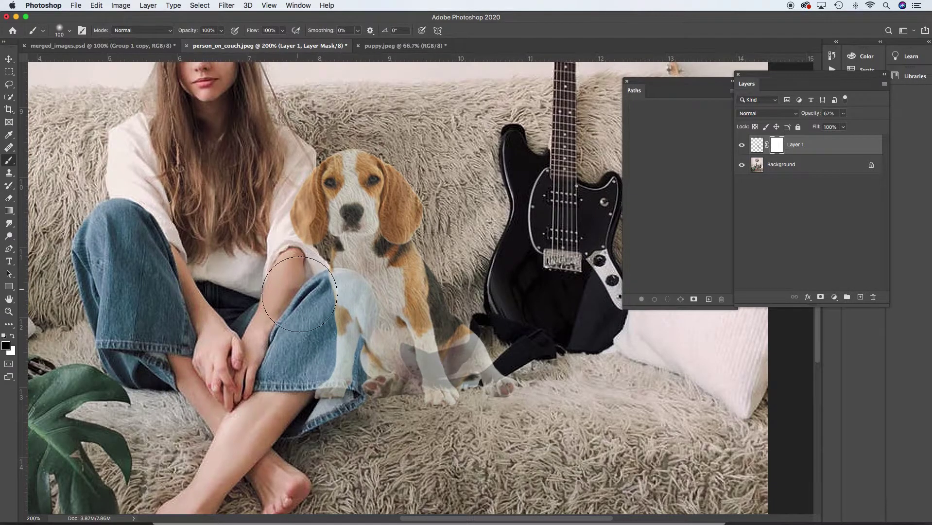
{"action": "left_click_drag", "start_coordinate": [352, 296], "coordinate": [342, 309]}
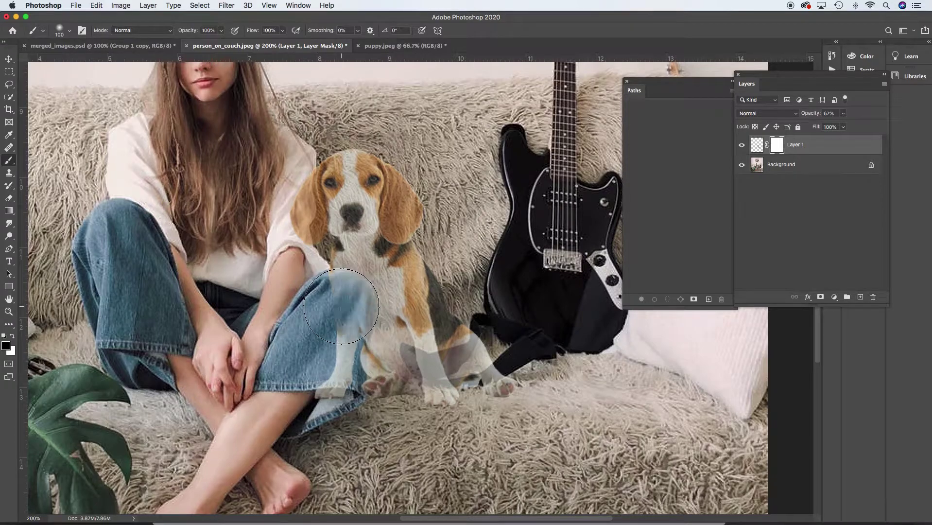
{"action": "left_click", "coordinate": [341, 306]}
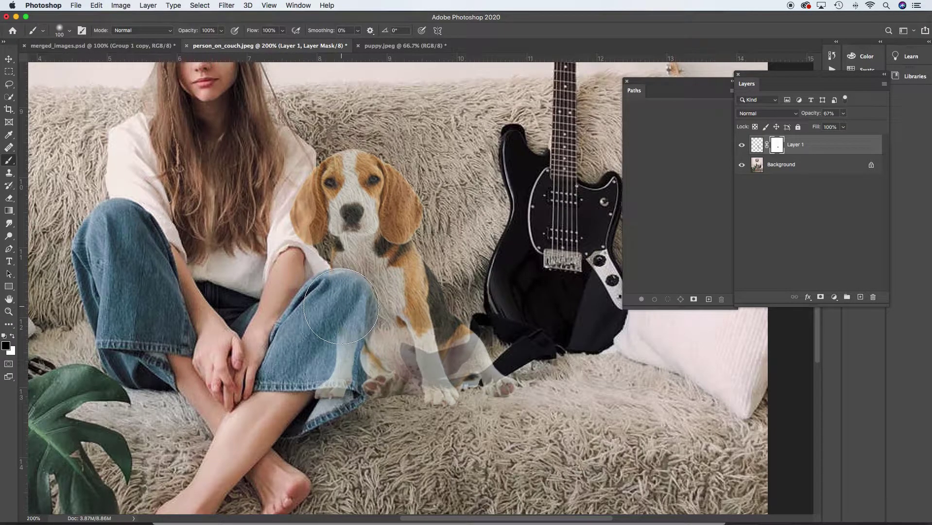
{"action": "left_click", "coordinate": [341, 306]}
{"action": "left_click", "coordinate": [341, 307]}
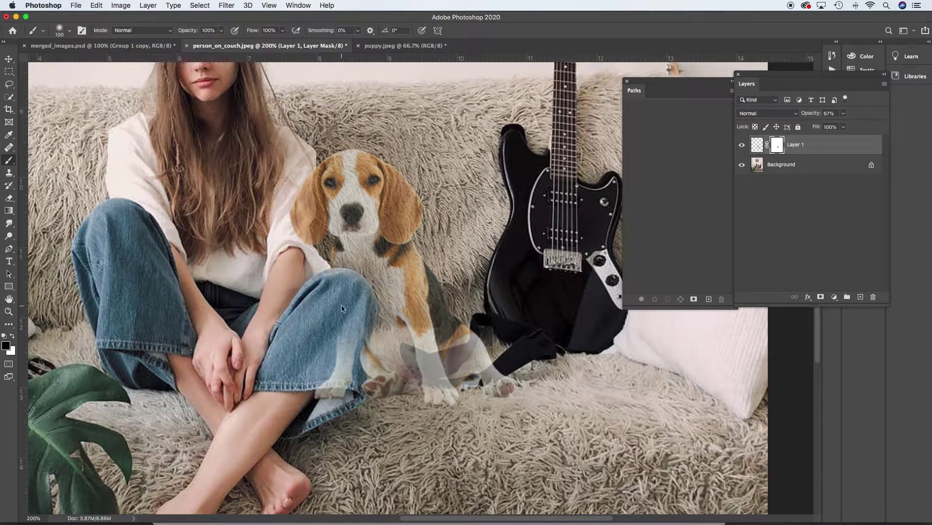
{"action": "key", "text": "ctrl+z"}
{"action": "left_click", "coordinate": [342, 306]}
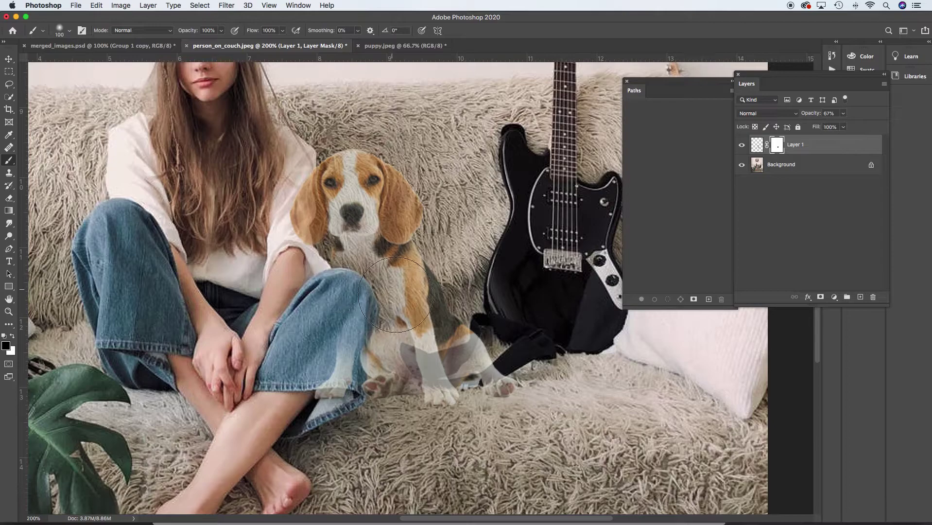
{"action": "mouse_move", "coordinate": [365, 301]}
{"action": "left_mouse_down"}
{"action": "mouse_move", "coordinate": [357, 286]}
{"action": "mouse_move", "coordinate": [360, 304]}
{"action": "mouse_move", "coordinate": [338, 307]}
{"action": "left_mouse_up"}
Resize the brush smaller and larger, and bring up its size and hardness settings
{"action": "key", "text": "bracketleft"}
{"action": "key", "text": "bracketleft"}
{"action": "key", "text": "bracketleft"}
{"action": "key", "text": "bracketleft"}
{"action": "key", "text": "bracketleft"}
{"action": "key", "text": "bracketleft"}
{"action": "key", "text": "bracketright"}
{"action": "key", "text": "bracketright"}
{"action": "left_click", "coordinate": [71, 32]}
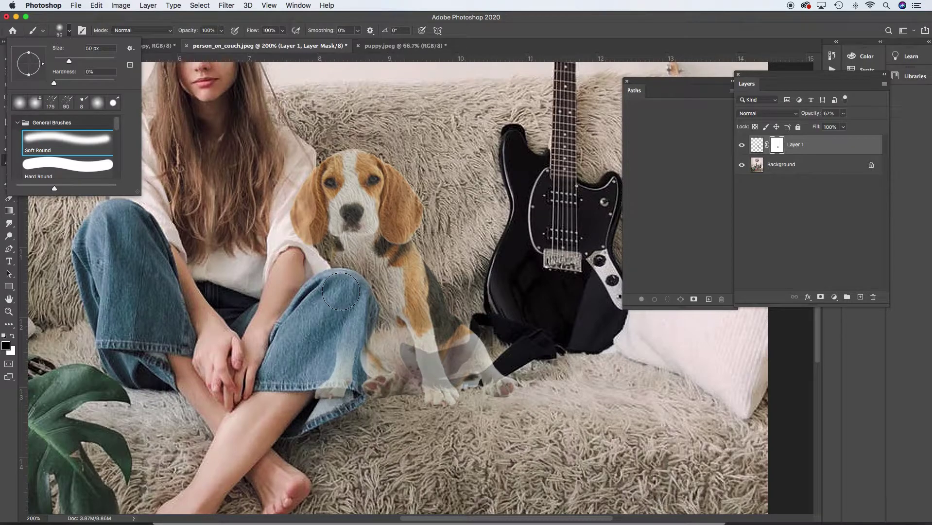
{"action": "scroll", "coordinate": [341, 291], "scroll_direction": "right", "scroll_amount": 2}
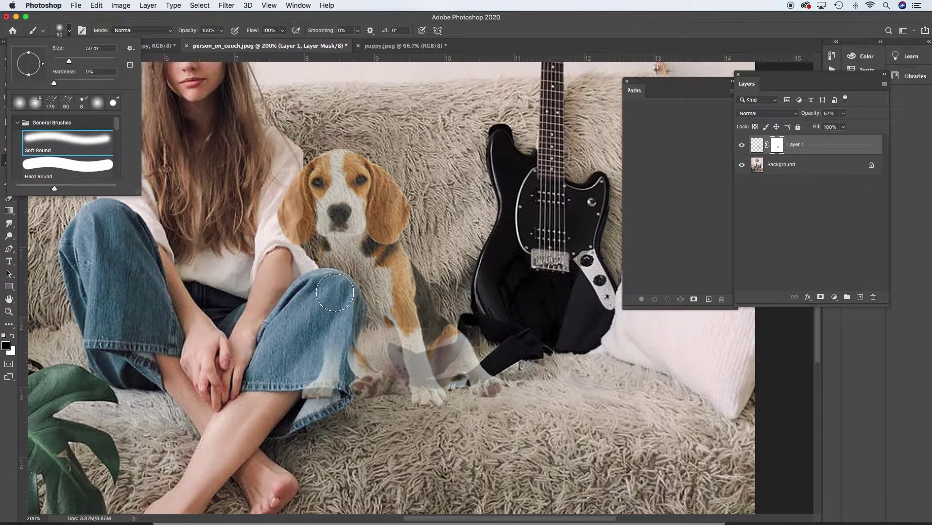
{"action": "left_click", "coordinate": [335, 293]}
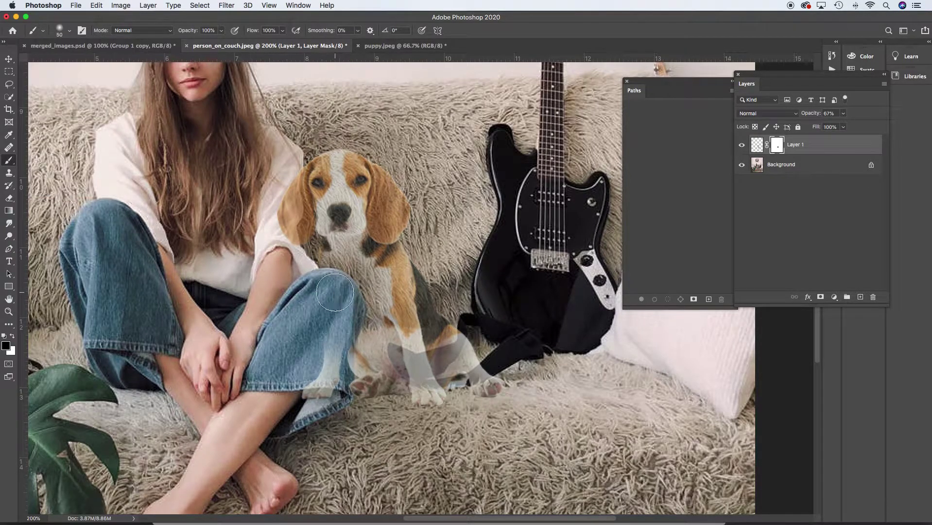
{"action": "key", "text": "bracketleft"}
{"action": "key", "text": "bracketleft"}
{"action": "key", "text": "bracketleft"}
{"action": "left_click", "coordinate": [70, 30]}
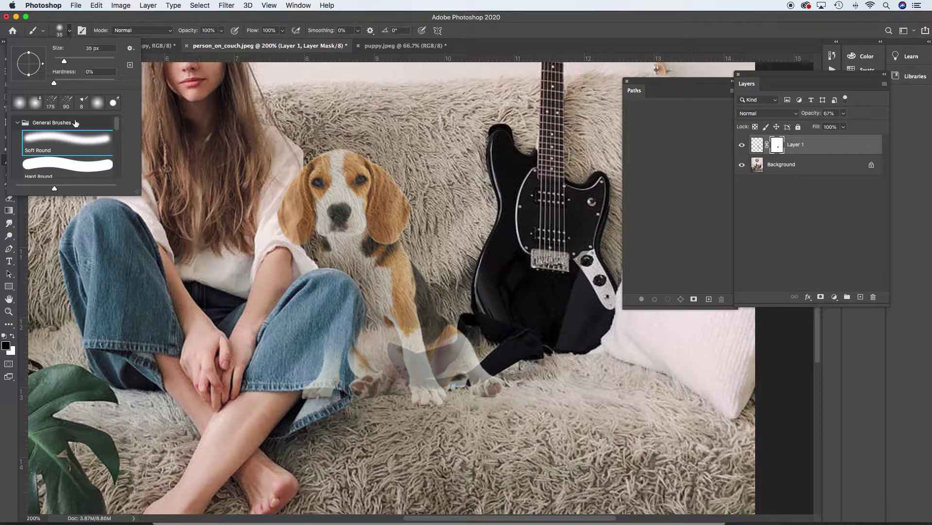
{"action": "left_click", "coordinate": [328, 292]}
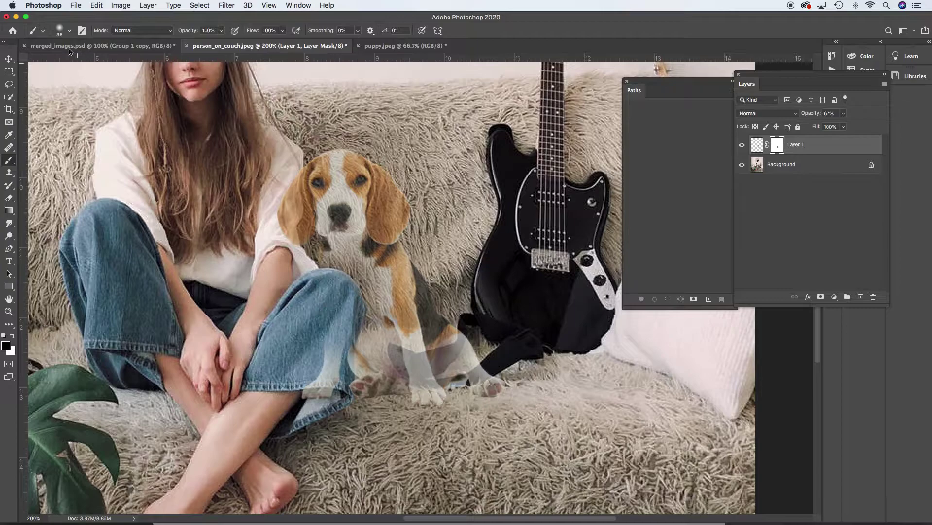
{"action": "left_click", "coordinate": [63, 31]}
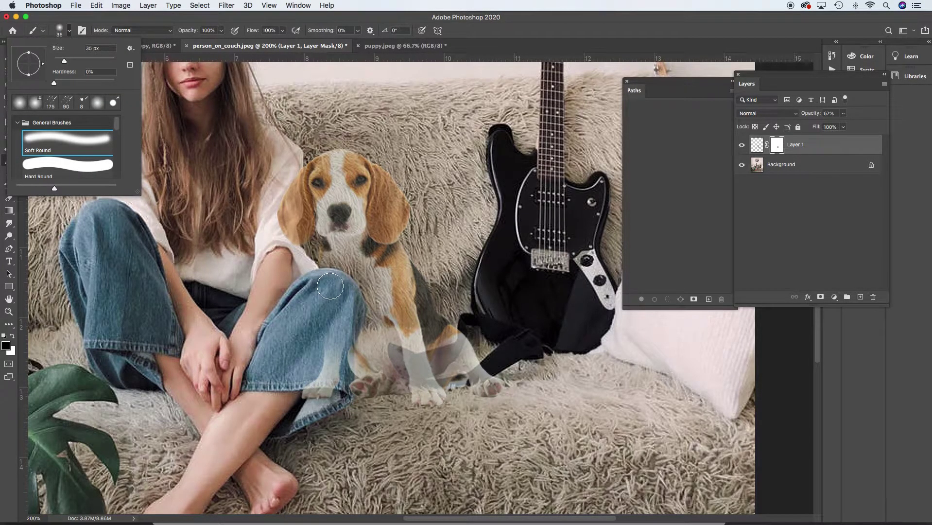
{"action": "key", "text": "Return"}
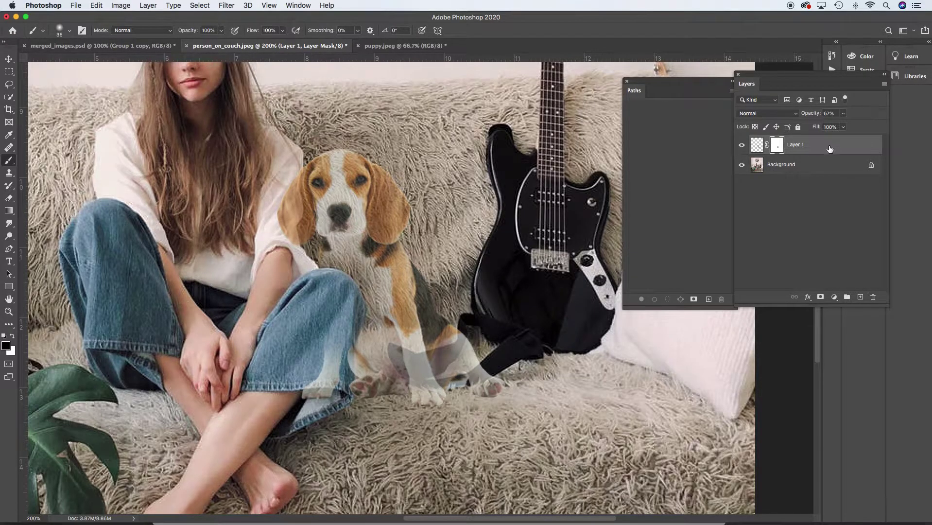
Set Layer 1's opacity back to 100%
{"action": "left_click", "coordinate": [845, 115]}
{"action": "left_click_drag", "start_coordinate": [844, 128], "coordinate": [878, 129]}
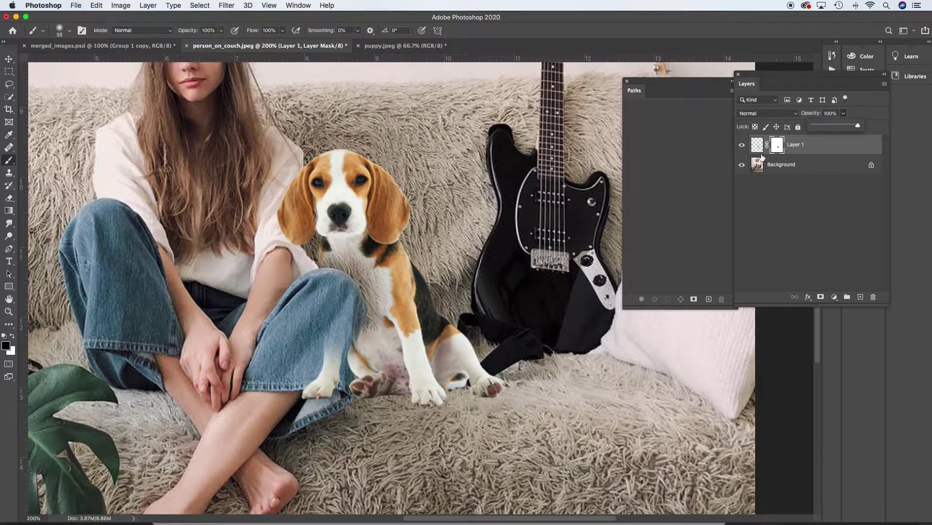
{"action": "left_click", "coordinate": [776, 148]}
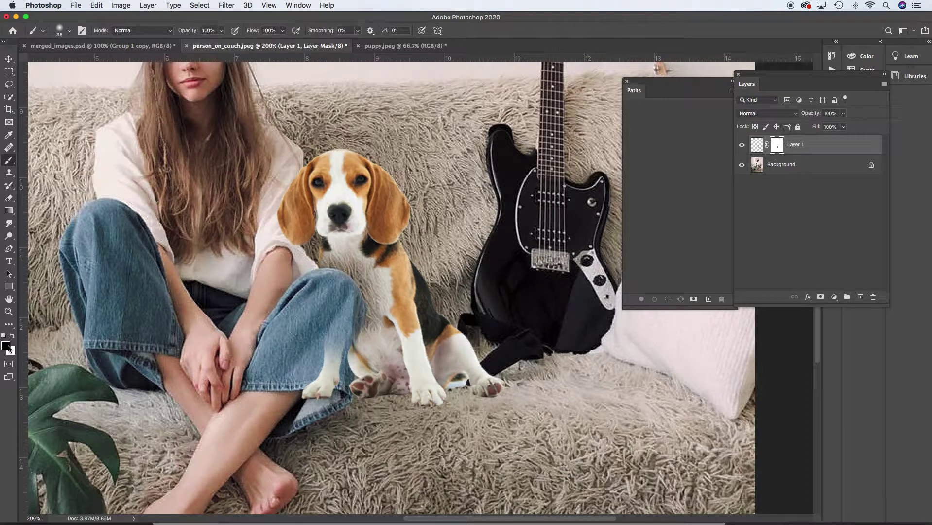
Mask the dog's front leg and chest fur behind the jeans hem and edge
{"action": "mouse_move", "coordinate": [297, 380]}
{"action": "left_mouse_down"}
{"action": "mouse_move", "coordinate": [334, 346]}
{"action": "mouse_move", "coordinate": [333, 333]}
{"action": "mouse_move", "coordinate": [320, 385]}
{"action": "mouse_move", "coordinate": [300, 395]}
{"action": "left_mouse_up"}
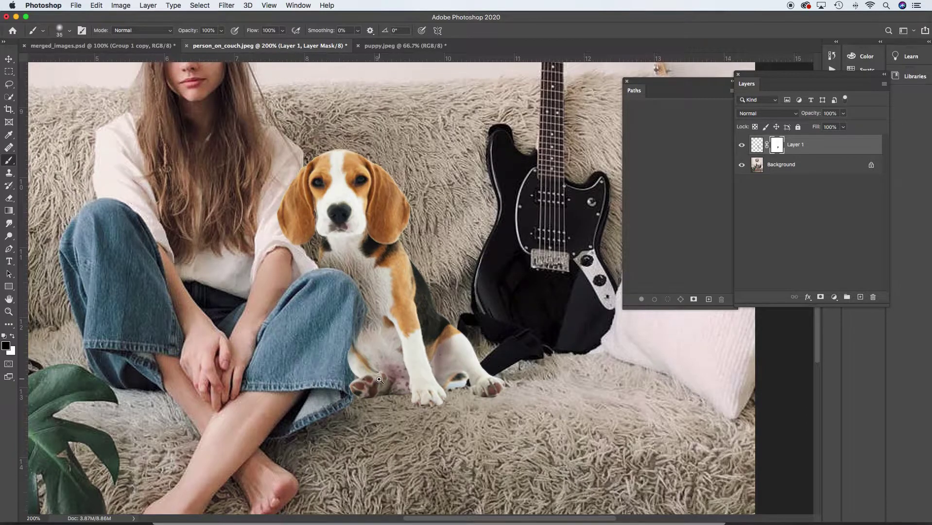
{"action": "scroll", "coordinate": [377, 379], "scroll_direction": "up", "scroll_amount": 1}
{"action": "mouse_move", "coordinate": [319, 358]}
{"action": "left_mouse_down"}
{"action": "mouse_move", "coordinate": [340, 326]}
{"action": "mouse_move", "coordinate": [335, 315]}
{"action": "mouse_move", "coordinate": [325, 408]}
{"action": "mouse_move", "coordinate": [324, 336]}
{"action": "left_mouse_up"}
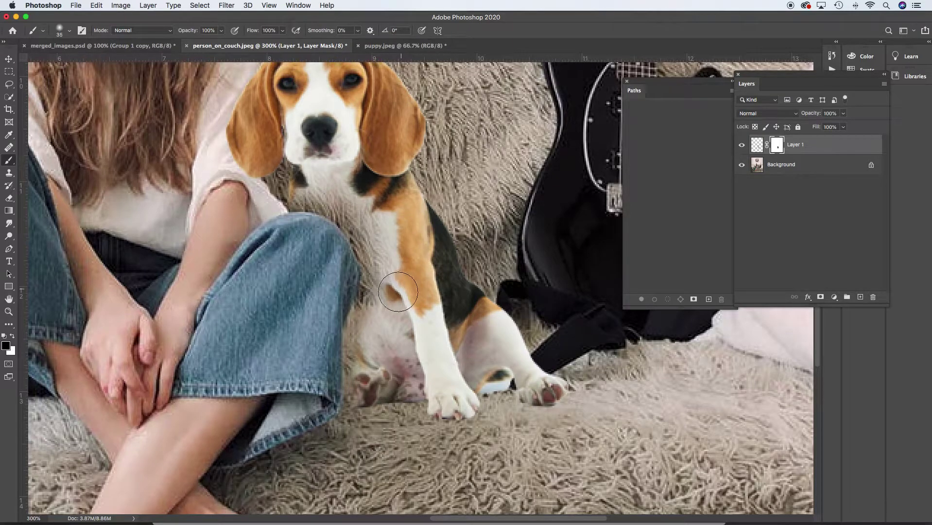
Switch to painting white, reveal a bit of chest fur, and shrink the brush to about 16 px
{"action": "scroll", "coordinate": [410, 324], "scroll_direction": "down", "scroll_amount": 1}
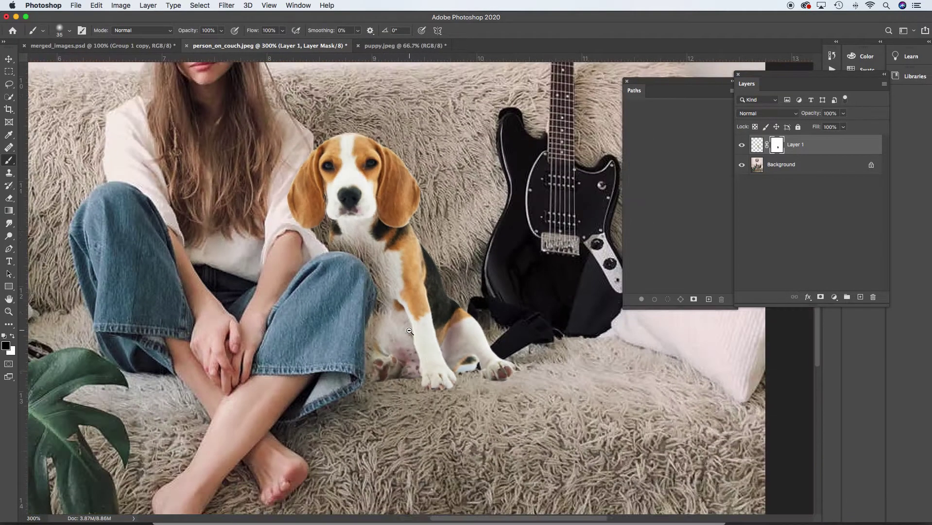
{"action": "scroll", "coordinate": [413, 311], "scroll_direction": "up", "scroll_amount": 1}
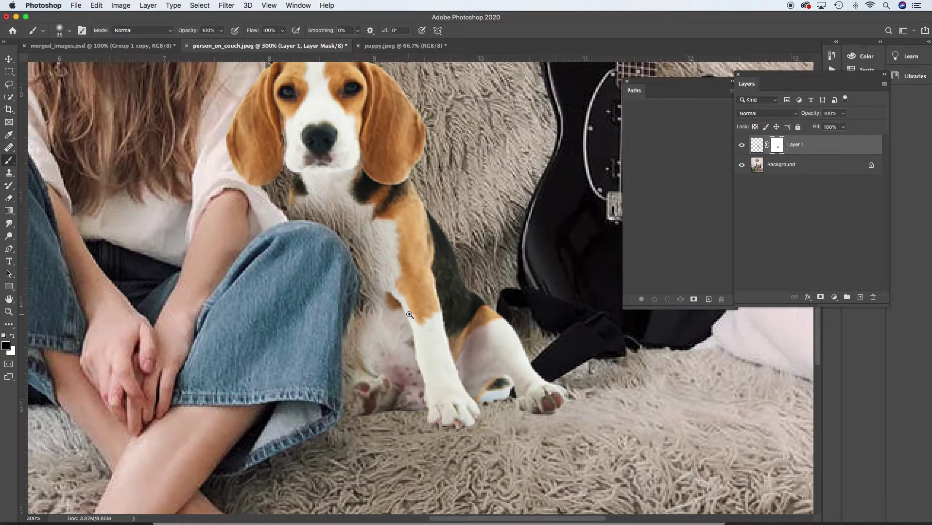
{"action": "left_click", "coordinate": [13, 336]}
{"action": "mouse_move", "coordinate": [389, 284]}
{"action": "left_mouse_down"}
{"action": "mouse_move", "coordinate": [384, 292]}
{"action": "mouse_move", "coordinate": [388, 274]}
{"action": "left_mouse_up"}
{"action": "key", "text": "bracketleft"}
{"action": "key", "text": "bracketleft"}
{"action": "key", "text": "bracketleft"}
{"action": "key", "text": "bracketleft"}
Restore the white fur from chin down the chest, refining the edge where it meets the jeans
{"action": "mouse_move", "coordinate": [392, 200]}
{"action": "left_mouse_down"}
{"action": "mouse_move", "coordinate": [346, 185]}
{"action": "mouse_move", "coordinate": [388, 238]}
{"action": "mouse_move", "coordinate": [333, 183]}
{"action": "mouse_move", "coordinate": [385, 253]}
{"action": "mouse_move", "coordinate": [303, 185]}
{"action": "mouse_move", "coordinate": [370, 226]}
{"action": "left_mouse_up"}
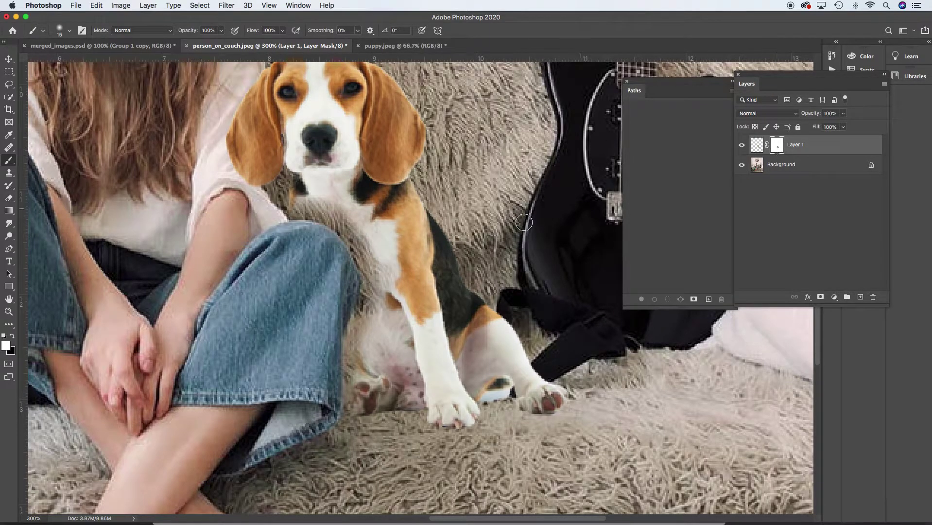
{"action": "mouse_move", "coordinate": [288, 199]}
{"action": "left_mouse_down"}
{"action": "mouse_move", "coordinate": [328, 203]}
{"action": "mouse_move", "coordinate": [379, 252]}
{"action": "mouse_move", "coordinate": [384, 292]}
{"action": "mouse_move", "coordinate": [366, 334]}
{"action": "mouse_move", "coordinate": [377, 296]}
{"action": "mouse_move", "coordinate": [364, 249]}
{"action": "mouse_move", "coordinate": [329, 213]}
{"action": "mouse_move", "coordinate": [281, 210]}
{"action": "mouse_move", "coordinate": [339, 221]}
{"action": "left_mouse_up"}
{"action": "mouse_move", "coordinate": [319, 213]}
{"action": "left_mouse_down"}
{"action": "mouse_move", "coordinate": [285, 212]}
{"action": "mouse_move", "coordinate": [325, 215]}
{"action": "mouse_move", "coordinate": [362, 247]}
{"action": "mouse_move", "coordinate": [367, 319]}
{"action": "mouse_move", "coordinate": [370, 279]}
{"action": "mouse_move", "coordinate": [339, 225]}
{"action": "mouse_move", "coordinate": [292, 212]}
{"action": "mouse_move", "coordinate": [333, 220]}
{"action": "mouse_move", "coordinate": [365, 263]}
{"action": "mouse_move", "coordinate": [370, 301]}
{"action": "mouse_move", "coordinate": [352, 340]}
{"action": "mouse_move", "coordinate": [351, 412]}
{"action": "mouse_move", "coordinate": [372, 401]}
{"action": "mouse_move", "coordinate": [351, 424]}
{"action": "mouse_move", "coordinate": [351, 343]}
{"action": "mouse_move", "coordinate": [370, 290]}
{"action": "mouse_move", "coordinate": [347, 231]}
{"action": "mouse_move", "coordinate": [378, 268]}
{"action": "mouse_move", "coordinate": [362, 385]}
{"action": "mouse_move", "coordinate": [388, 397]}
{"action": "mouse_move", "coordinate": [390, 360]}
{"action": "mouse_move", "coordinate": [354, 409]}
{"action": "mouse_move", "coordinate": [353, 391]}
{"action": "mouse_move", "coordinate": [374, 406]}
{"action": "mouse_move", "coordinate": [392, 370]}
{"action": "mouse_move", "coordinate": [375, 339]}
{"action": "left_mouse_up"}
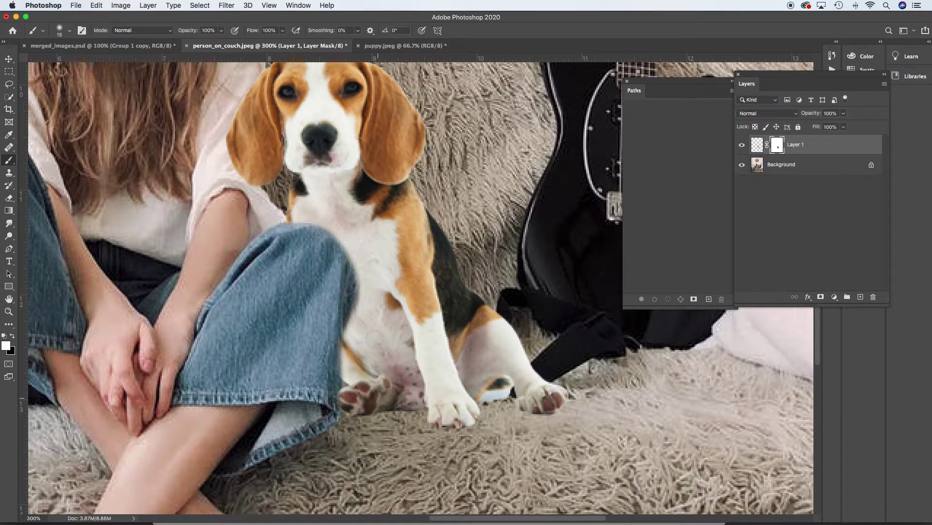
{"action": "left_click_drag", "start_coordinate": [371, 298], "coordinate": [353, 237]}
{"action": "mouse_move", "coordinate": [308, 206]}
{"action": "left_mouse_down"}
{"action": "mouse_move", "coordinate": [287, 209]}
{"action": "mouse_move", "coordinate": [325, 251]}
{"action": "mouse_move", "coordinate": [336, 308]}
{"action": "left_mouse_up"}
{"action": "left_click", "coordinate": [349, 324], "text": "alt"}
{"action": "left_click", "coordinate": [349, 323], "text": "alt"}
{"action": "left_click", "coordinate": [349, 324], "text": "alt"}
{"action": "left_click", "coordinate": [349, 323], "text": "alt"}
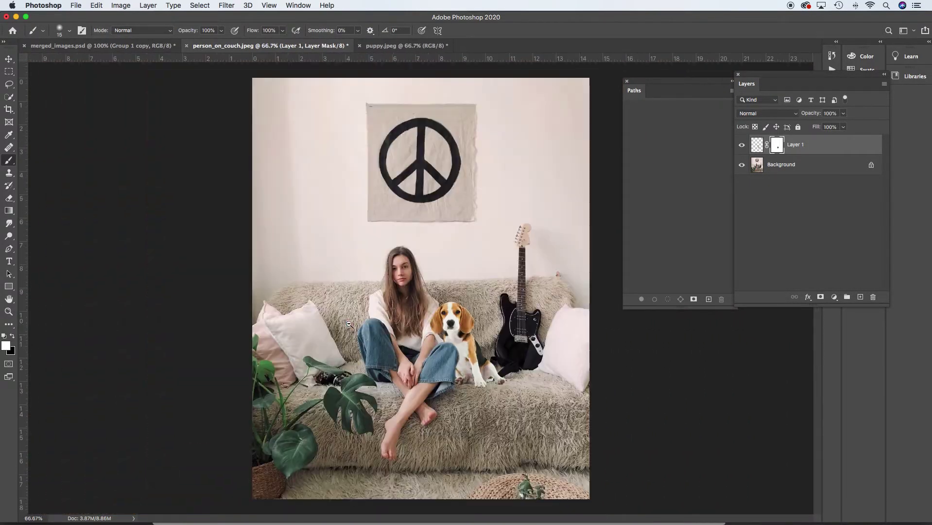
Raise brush hardness to 61%, undo the stray white dab on the jeans, and switch back to black
{"action": "left_click", "coordinate": [460, 369]}
{"action": "left_click", "coordinate": [460, 368]}
{"action": "left_click", "coordinate": [460, 369]}
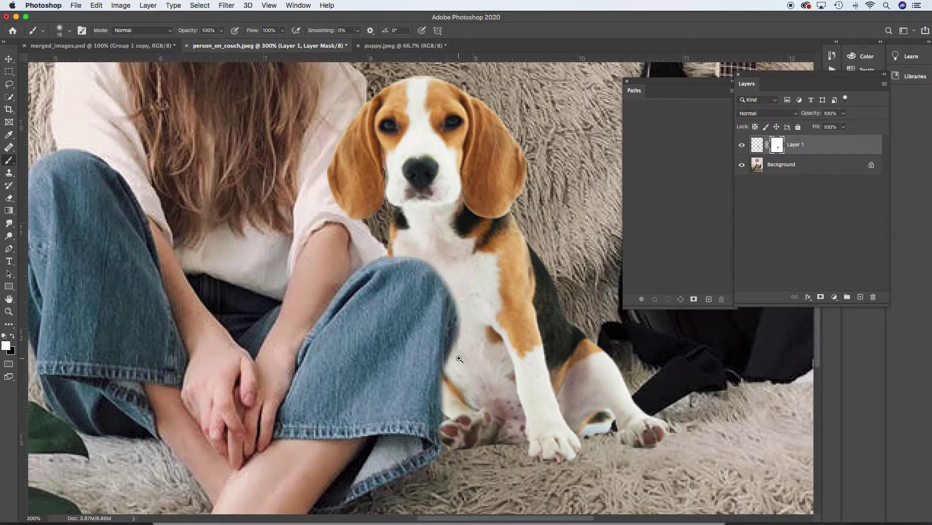
{"action": "left_click", "coordinate": [70, 31]}
{"action": "left_click_drag", "start_coordinate": [58, 86], "coordinate": [93, 85]}
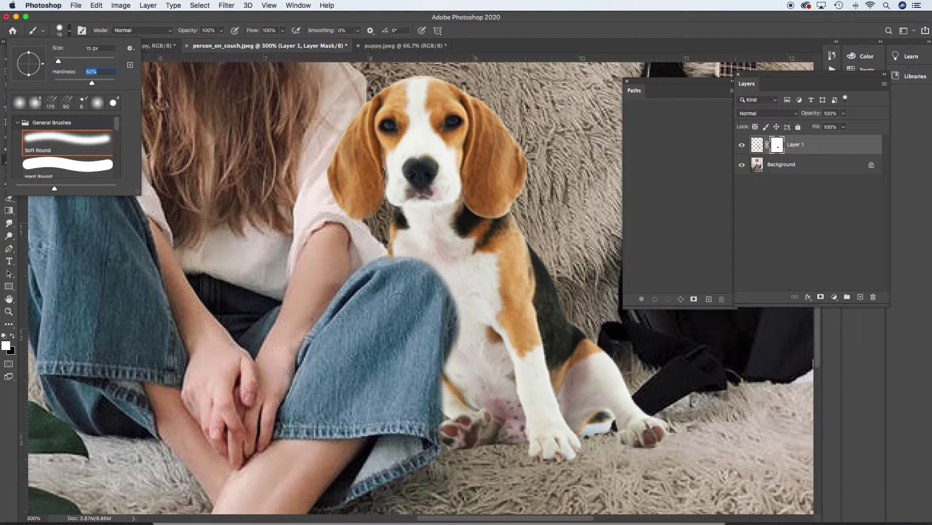
{"action": "left_click", "coordinate": [412, 293]}
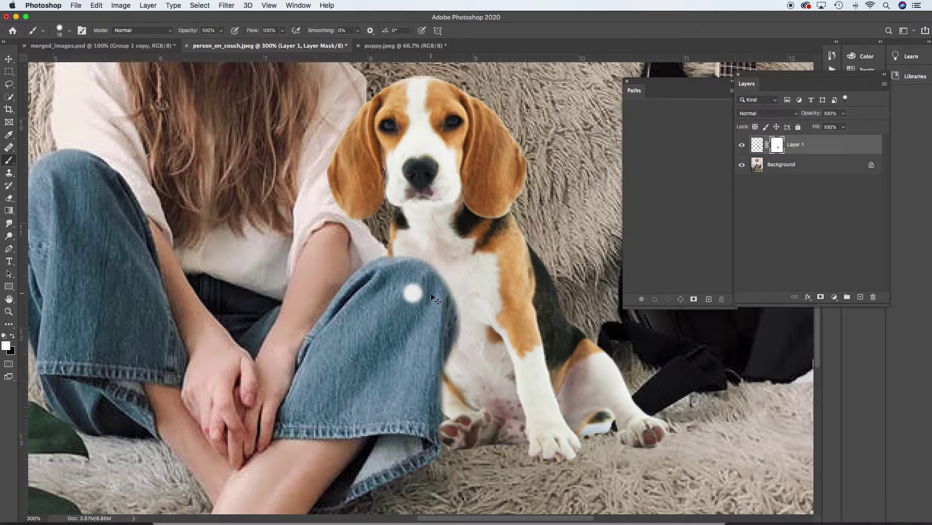
{"action": "key", "text": "super+z"}
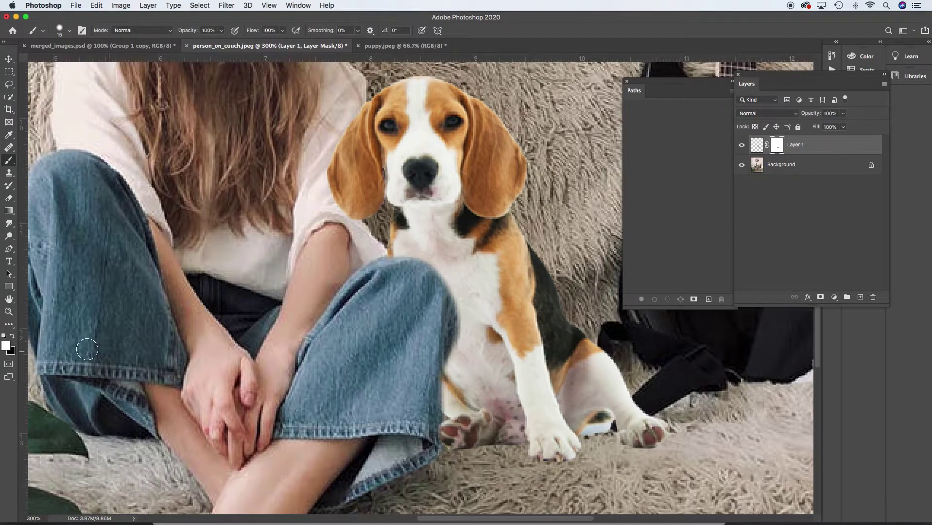
{"action": "left_click", "coordinate": [12, 336]}
Paint black along the jeans' knee edge so the denim crisply overlaps the dog's chest
{"action": "mouse_move", "coordinate": [391, 287]}
{"action": "left_mouse_down"}
{"action": "mouse_move", "coordinate": [365, 280]}
{"action": "mouse_move", "coordinate": [391, 267]}
{"action": "mouse_move", "coordinate": [419, 271]}
{"action": "mouse_move", "coordinate": [447, 313]}
{"action": "mouse_move", "coordinate": [430, 376]}
{"action": "mouse_move", "coordinate": [431, 452]}
{"action": "mouse_move", "coordinate": [427, 378]}
{"action": "mouse_move", "coordinate": [441, 321]}
{"action": "mouse_move", "coordinate": [433, 295]}
{"action": "mouse_move", "coordinate": [408, 271]}
{"action": "mouse_move", "coordinate": [385, 271]}
{"action": "mouse_move", "coordinate": [343, 307]}
{"action": "left_mouse_up"}
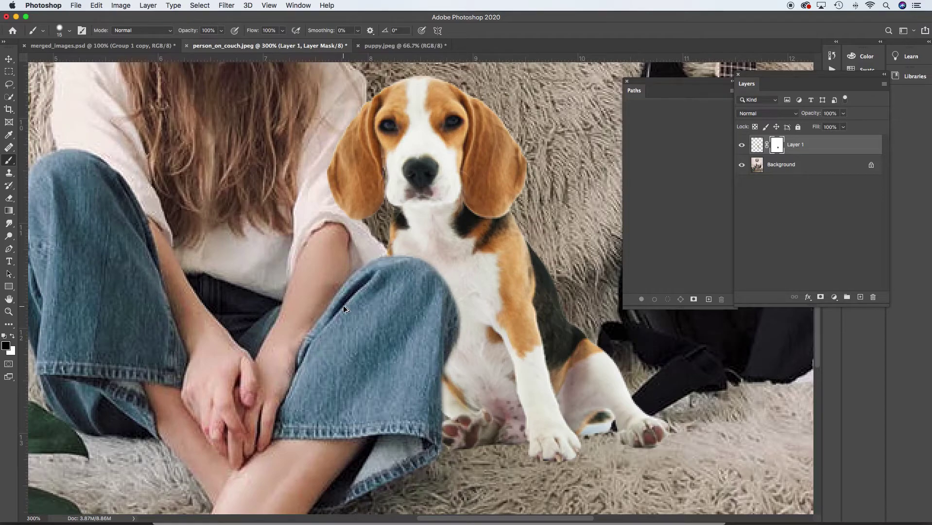
{"action": "key", "text": "super+0"}
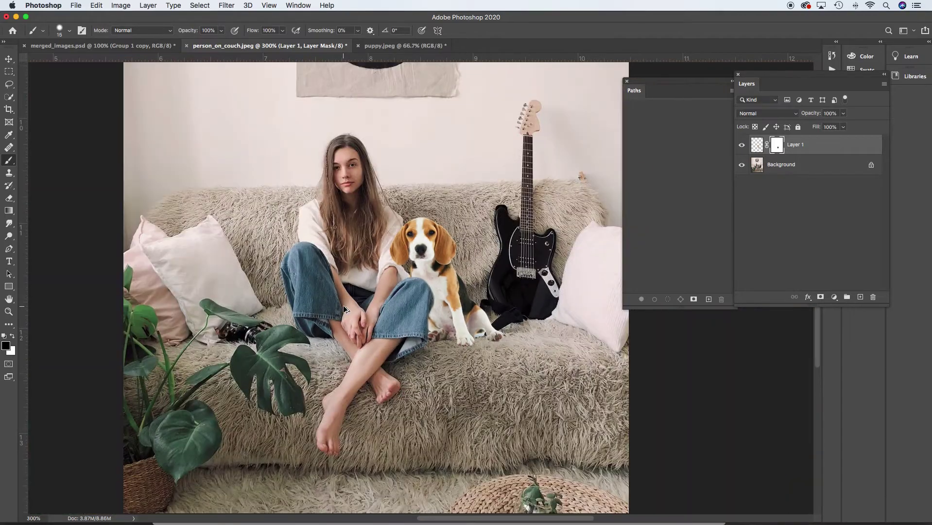
{"action": "scroll", "coordinate": [343, 305], "scroll_direction": "down", "scroll_amount": 3}
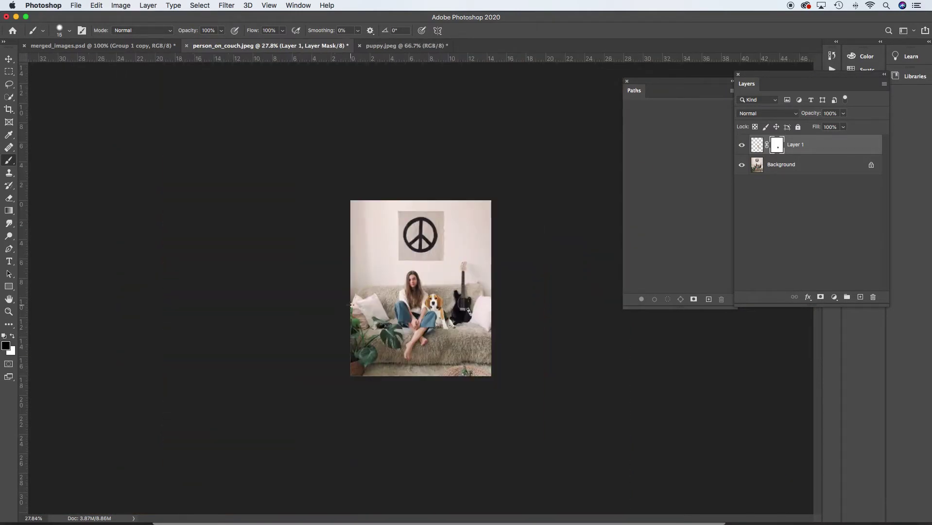
{"action": "key", "text": "super+1"}
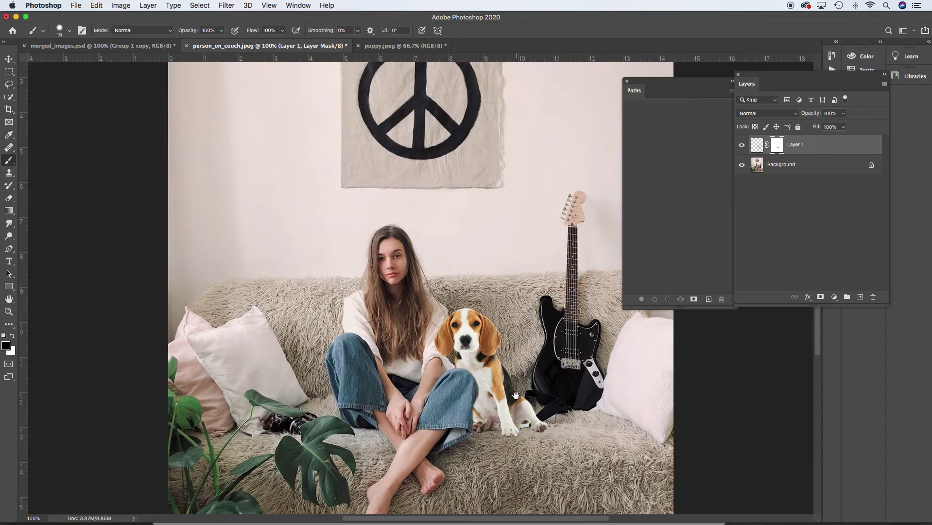
{"action": "left_click", "coordinate": [495, 390]}
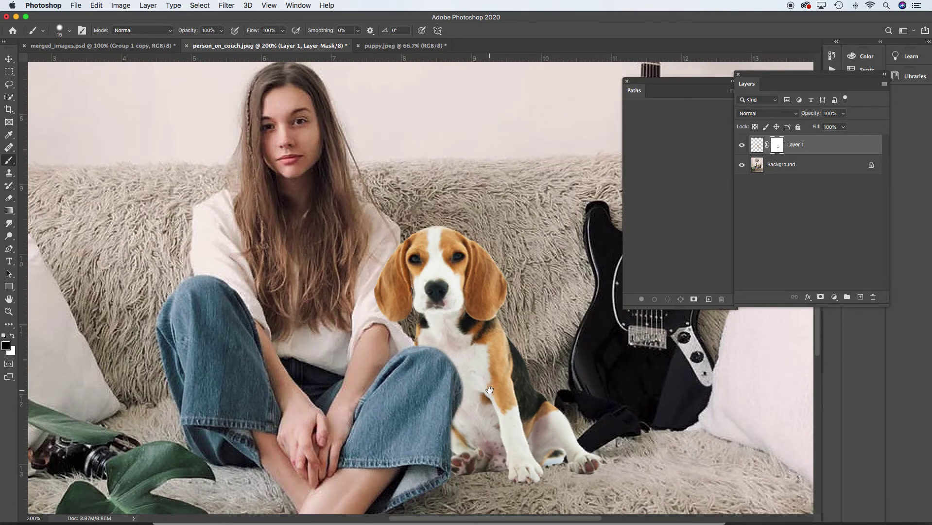